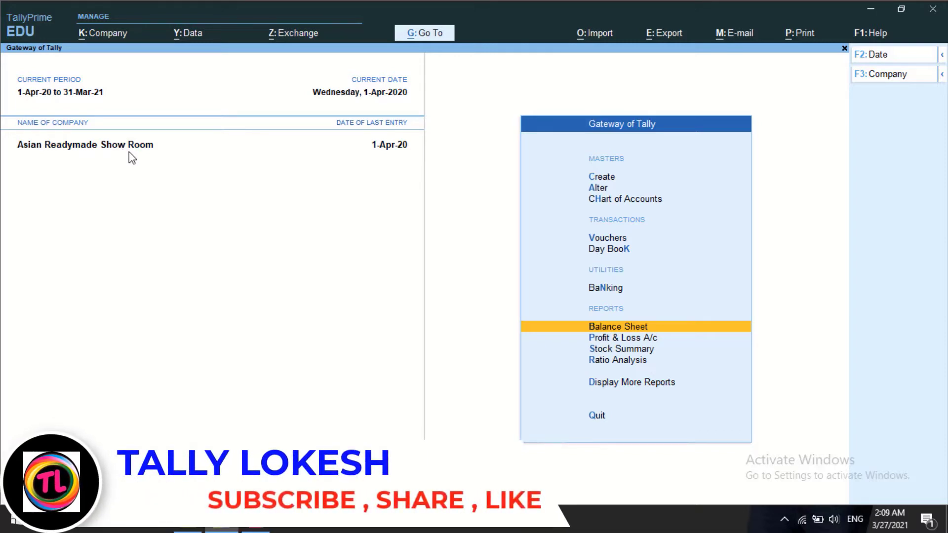
Review the voucher entries in the Day Book, from the payments through to the sales vouchers, and return to the Gateway
{"action": "key", "text": "Up"}
{"action": "key", "text": "Up"}
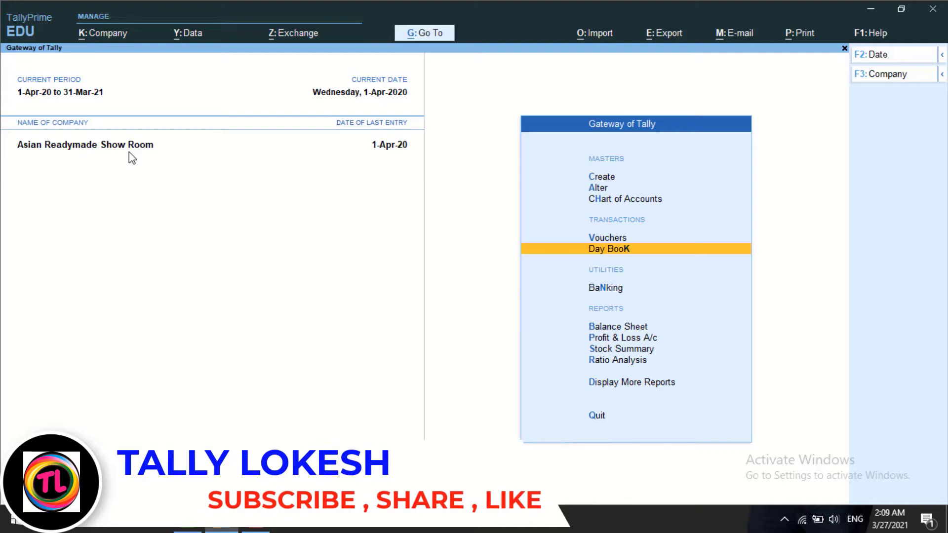
{"action": "key", "text": "Return"}
{"action": "key", "text": "Down"}
{"action": "key", "text": "Down"}
{"action": "key", "text": "Down"}
{"action": "key", "text": "Down"}
{"action": "key", "text": "Down"}
{"action": "key", "text": "Down"}
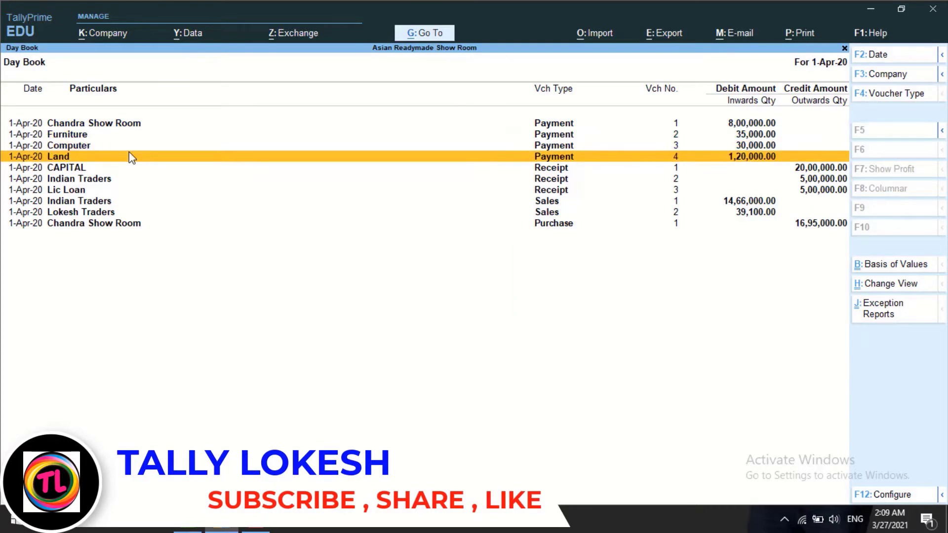
{"action": "key", "text": "Down"}
{"action": "key", "text": "Down"}
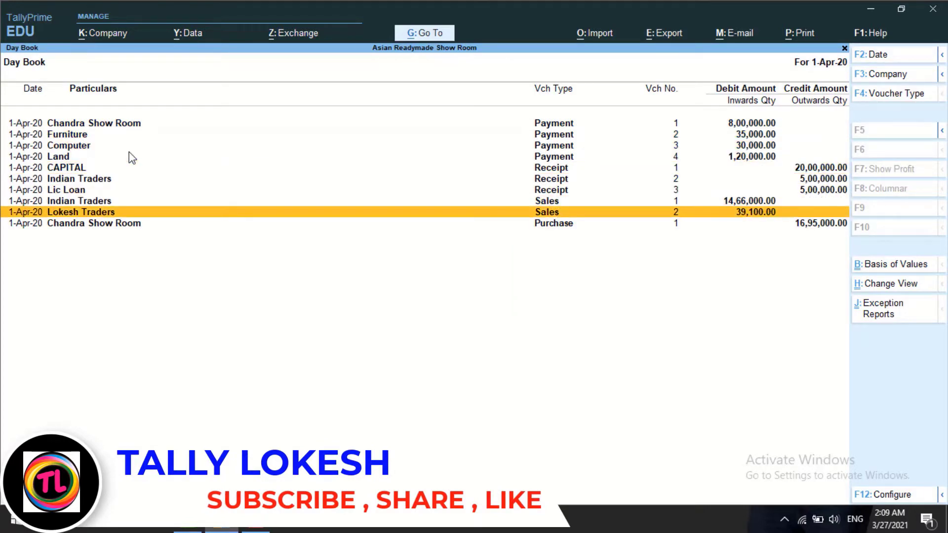
{"action": "key", "text": "Escape"}
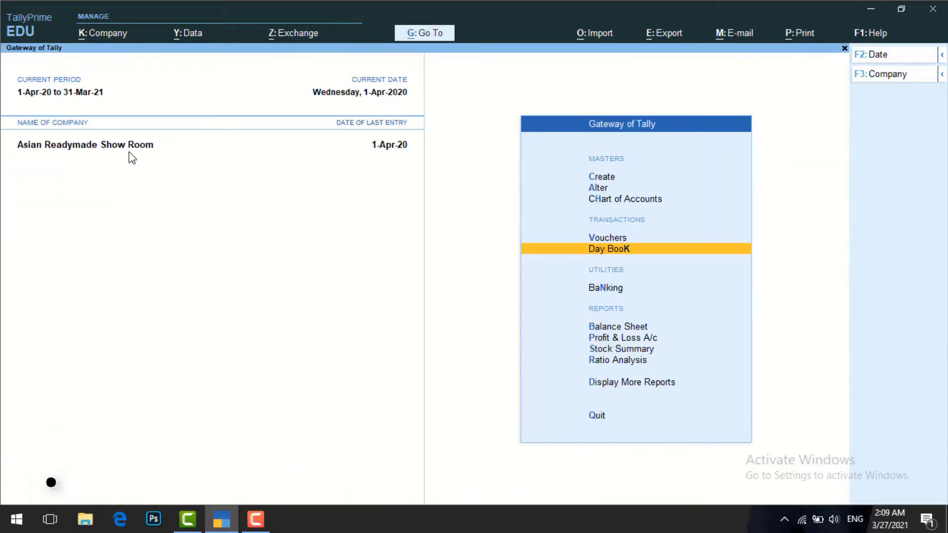
View the Profit & Loss A/c report in detailed form and close it
{"action": "key", "text": "Down"}
{"action": "key", "text": "Down"}
{"action": "key", "text": "Down"}
{"action": "key", "text": "Return"}
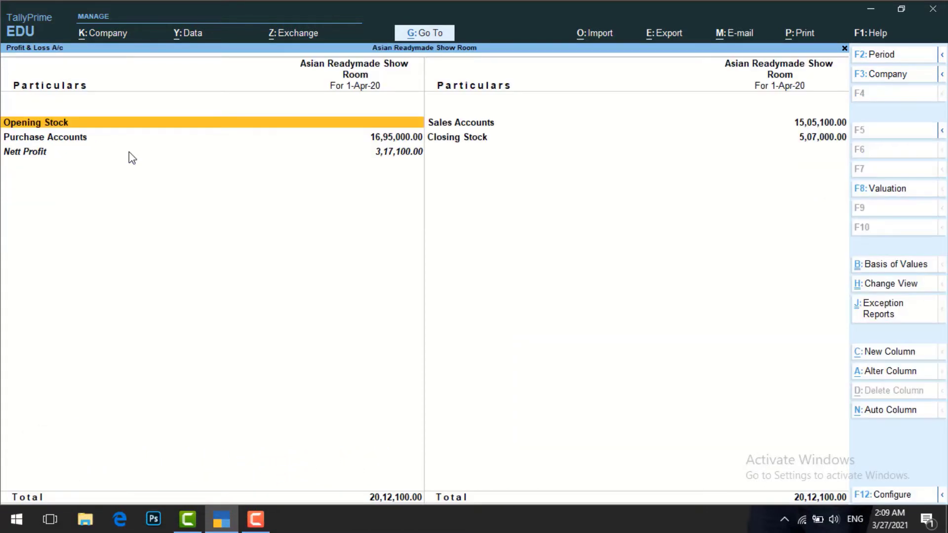
{"action": "key", "text": "alt+F1"}
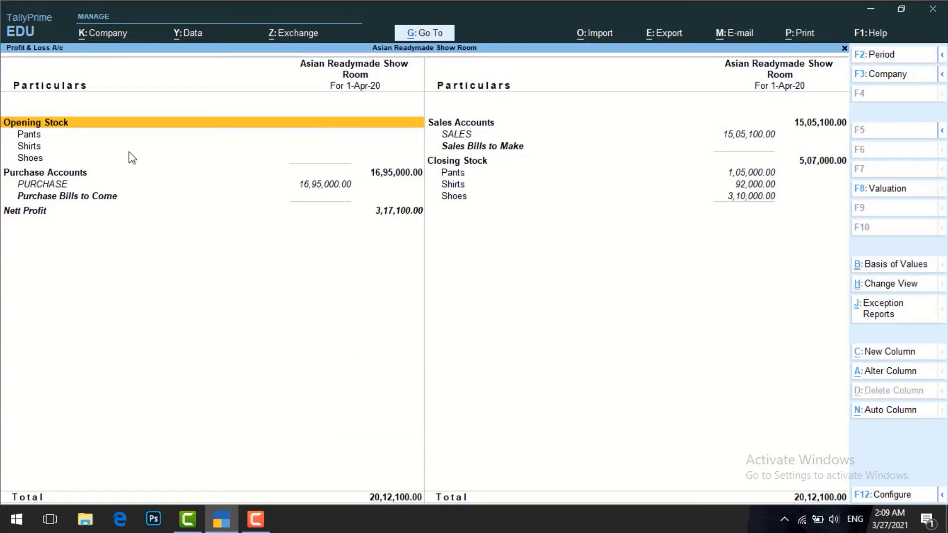
{"action": "key", "text": "Escape"}
Open the Balance Sheet report and expand it to the detailed format
{"action": "key", "text": "Up"}
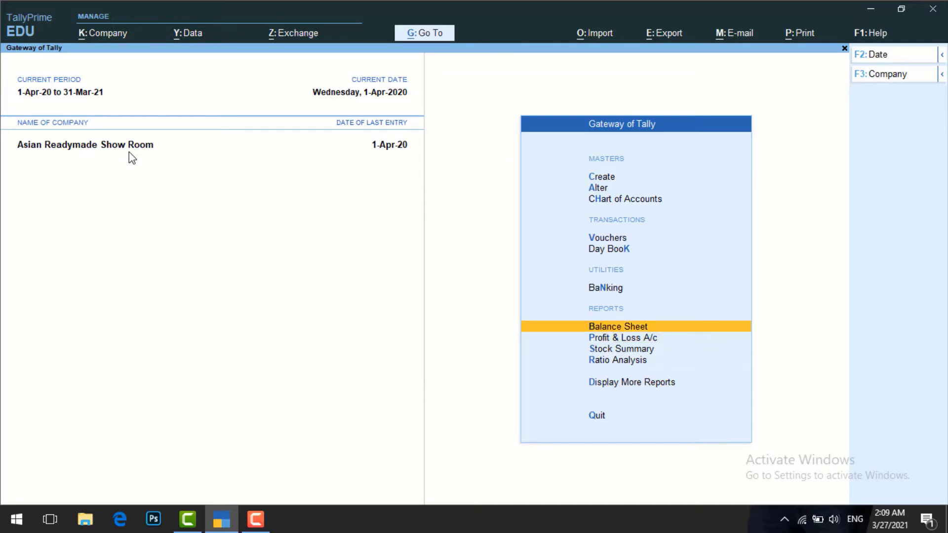
{"action": "key", "text": "Return"}
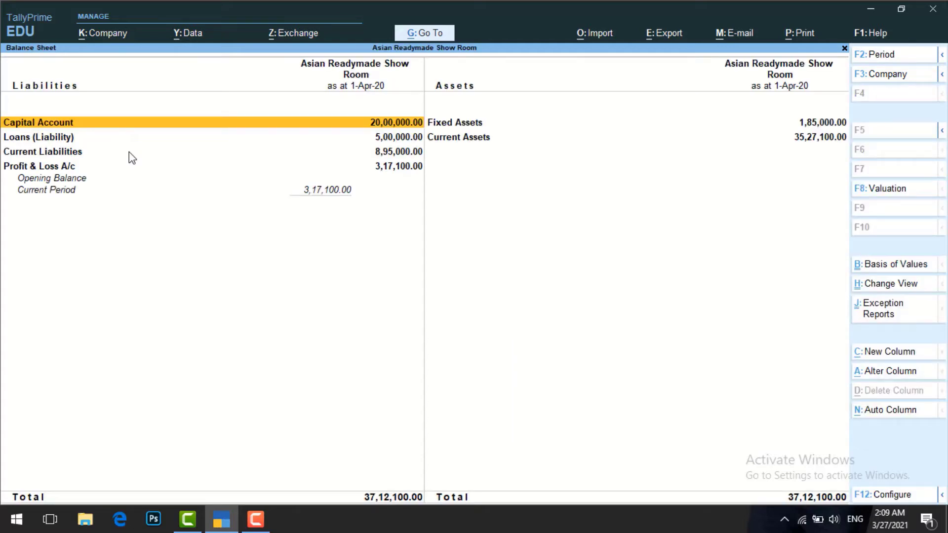
{"action": "key", "text": "alt+F5"}
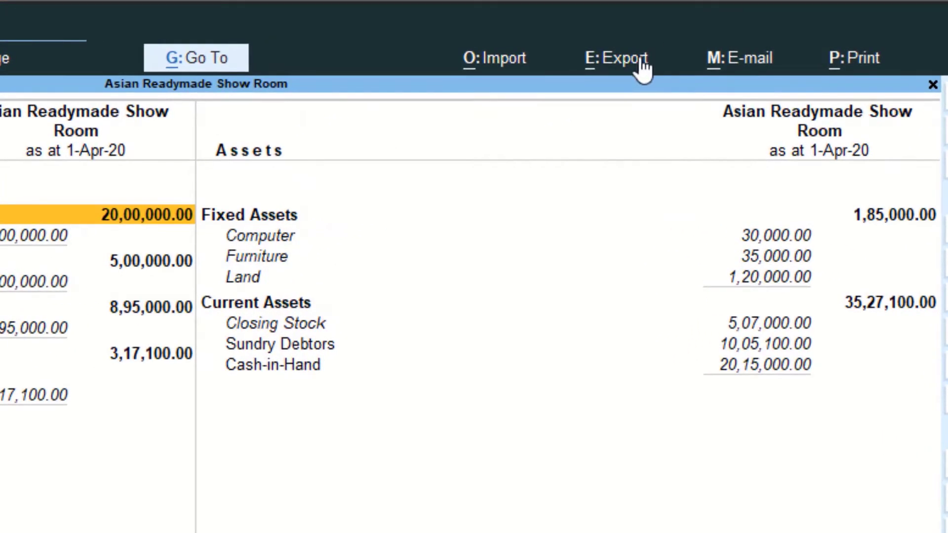
Start exporting the current Balance Sheet report and open its export configuration
{"action": "left_click", "coordinate": [634, 63]}
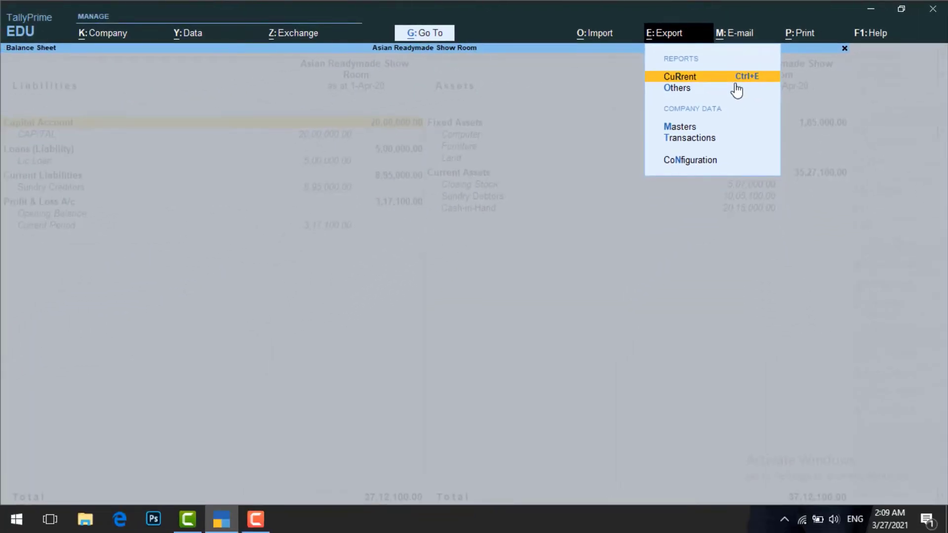
{"action": "left_click", "coordinate": [736, 83]}
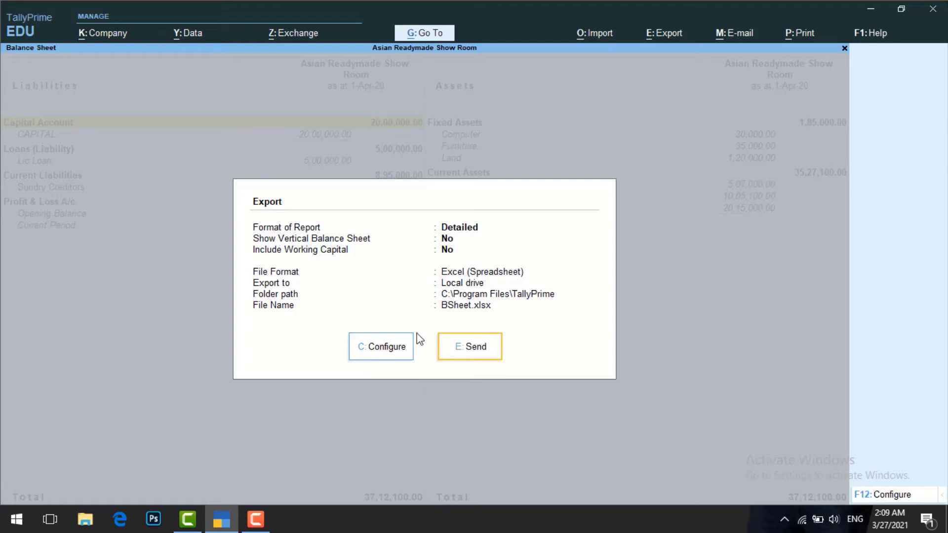
{"action": "left_click", "coordinate": [402, 350]}
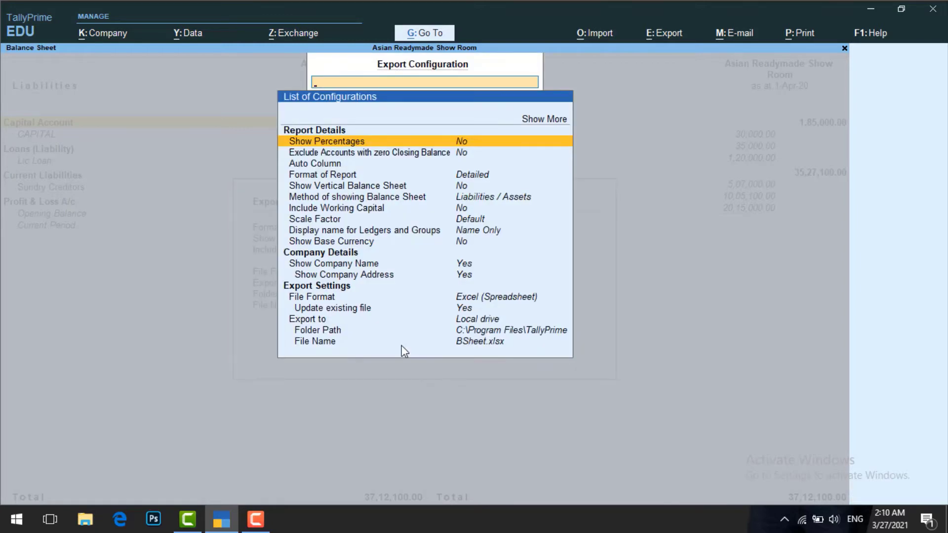
Choose Excel (Spreadsheet) as the file format in the export settings
{"action": "key", "text": "Down"}
{"action": "key", "text": "Down"}
{"action": "key", "text": "Down"}
{"action": "key", "text": "Down"}
{"action": "key", "text": "Down"}
{"action": "key", "text": "Down"}
{"action": "key", "text": "Down"}
{"action": "key", "text": "Down"}
{"action": "key", "text": "Down"}
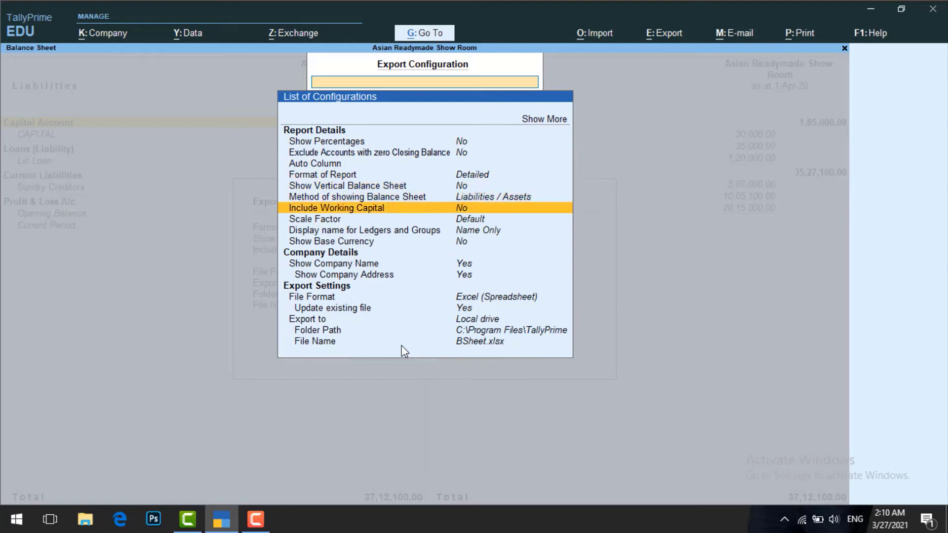
{"action": "key", "text": "Down"}
{"action": "key", "text": "Down"}
{"action": "key", "text": "Down"}
{"action": "key", "text": "Down"}
{"action": "key", "text": "Down"}
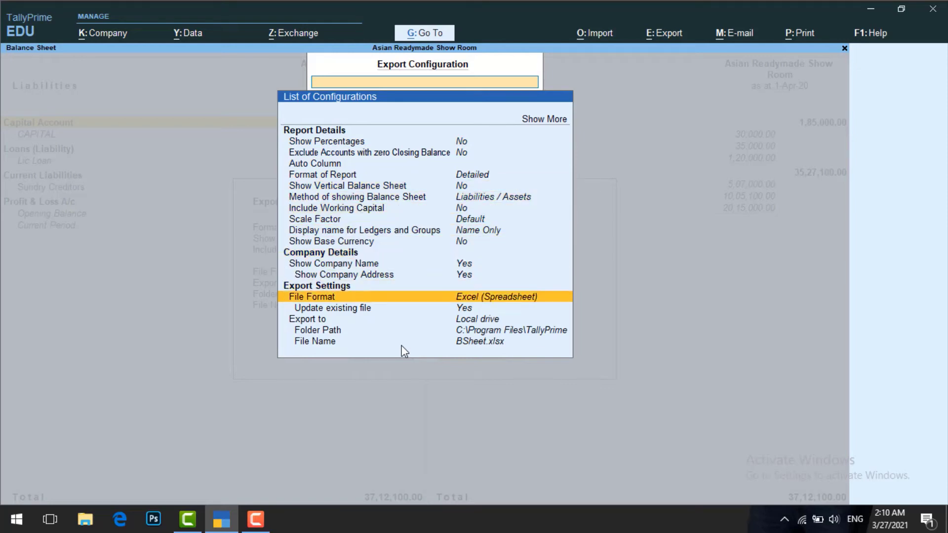
{"action": "key", "text": "Return"}
{"action": "key", "text": "Down"}
{"action": "key", "text": "Down"}
{"action": "key", "text": "Down"}
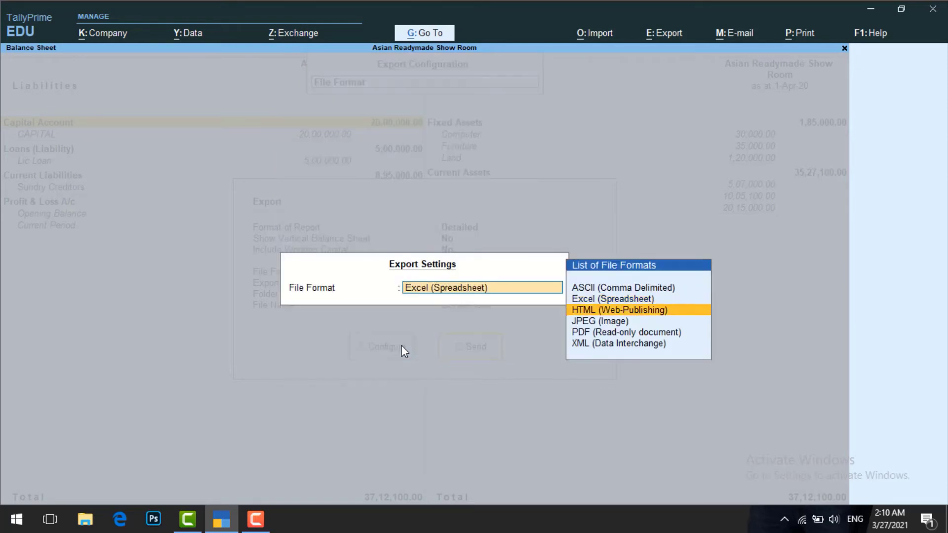
{"action": "key", "text": "Up"}
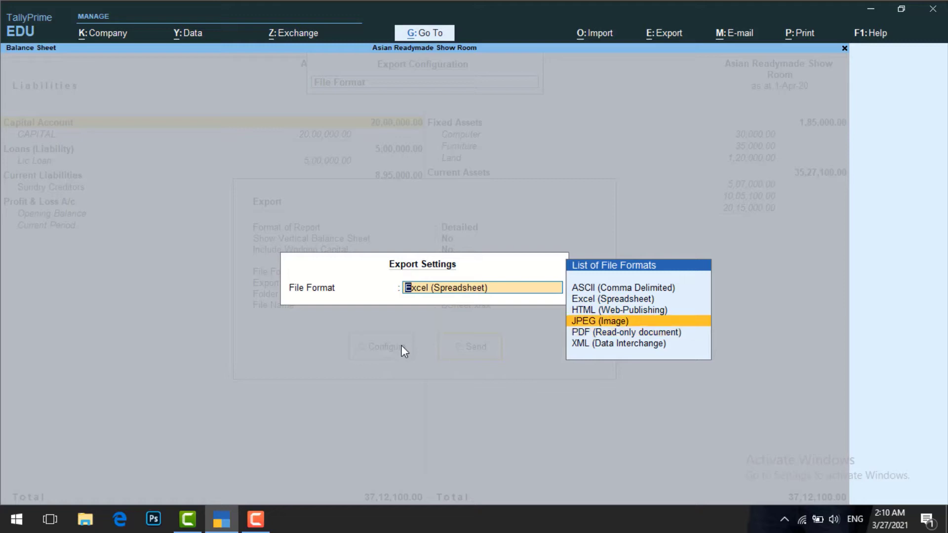
{"action": "key", "text": "Down"}
{"action": "key", "text": "Down"}
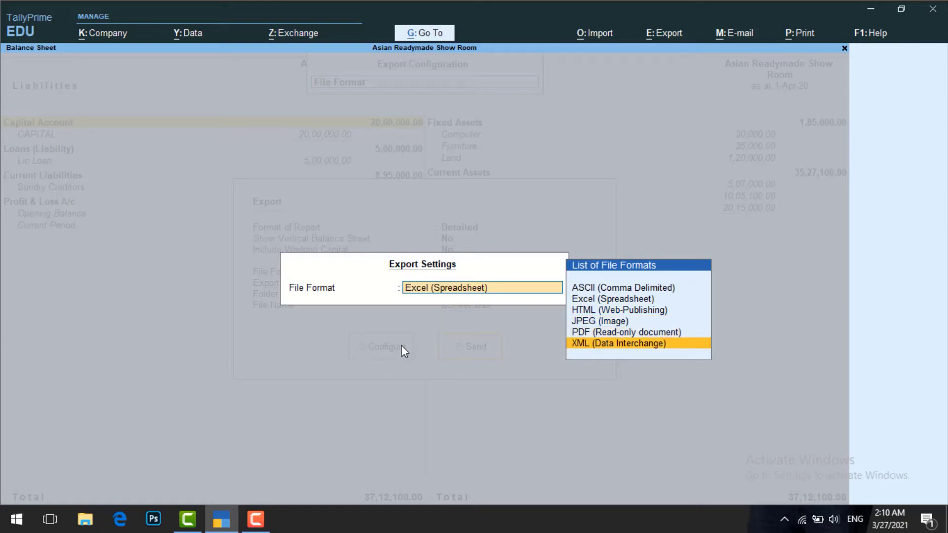
{"action": "key", "text": "Up"}
{"action": "key", "text": "Up"}
{"action": "key", "text": "Up"}
{"action": "key", "text": "Up"}
{"action": "key", "text": "Return"}
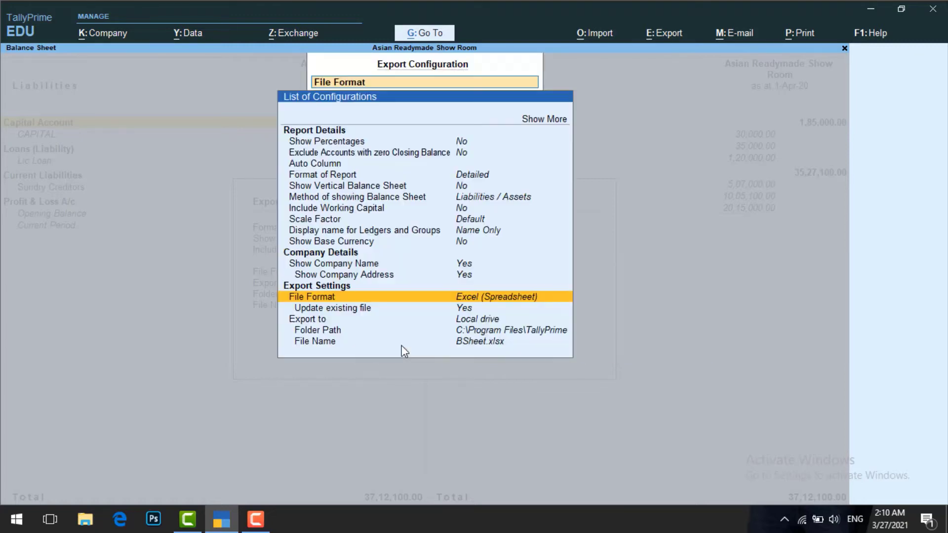
Set the export file name to BALANSHEET, accept the configuration and export the balance sheet
{"action": "key", "text": "Down"}
{"action": "key", "text": "Down"}
{"action": "key", "text": "Down"}
{"action": "key", "text": "Down"}
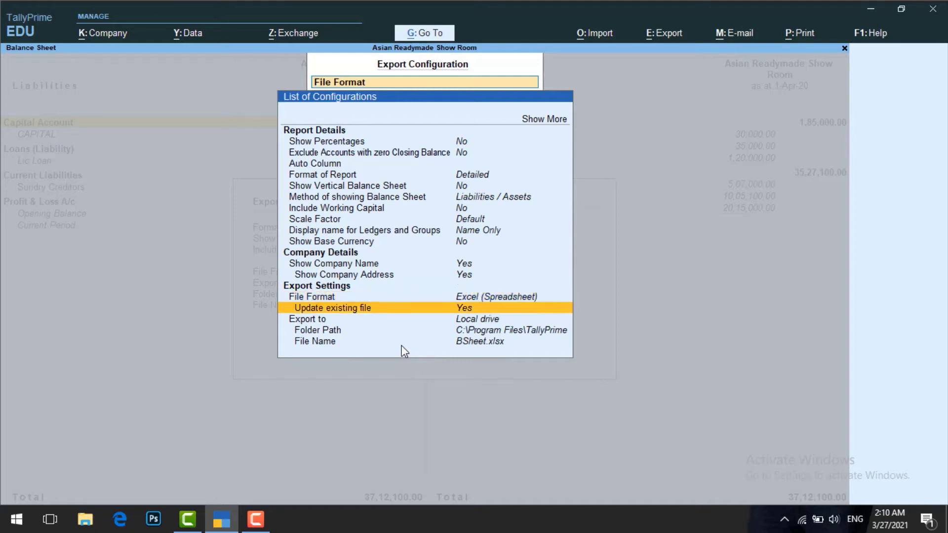
{"action": "key", "text": "Return"}
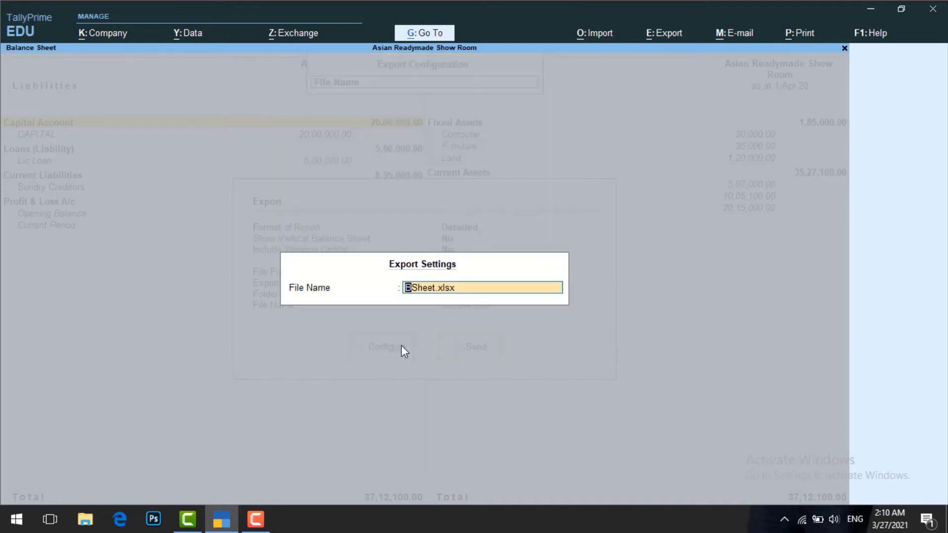
{"action": "key", "text": "BackSpace"}
{"action": "type", "text": "bal"}
{"action": "key", "text": "BackSpace"}
{"action": "key", "text": "BackSpace"}
{"action": "key", "text": "BackSpace"}
{"action": "type", "text": "BALANCHEET"}
{"action": "key", "text": "BackSpace"}
{"action": "key", "text": "BackSpace"}
{"action": "key", "text": "BackSpace"}
{"action": "key", "text": "BackSpace"}
{"action": "key", "text": "BackSpace"}
{"action": "type", "text": "SHEET"}
{"action": "key", "text": "Return"}
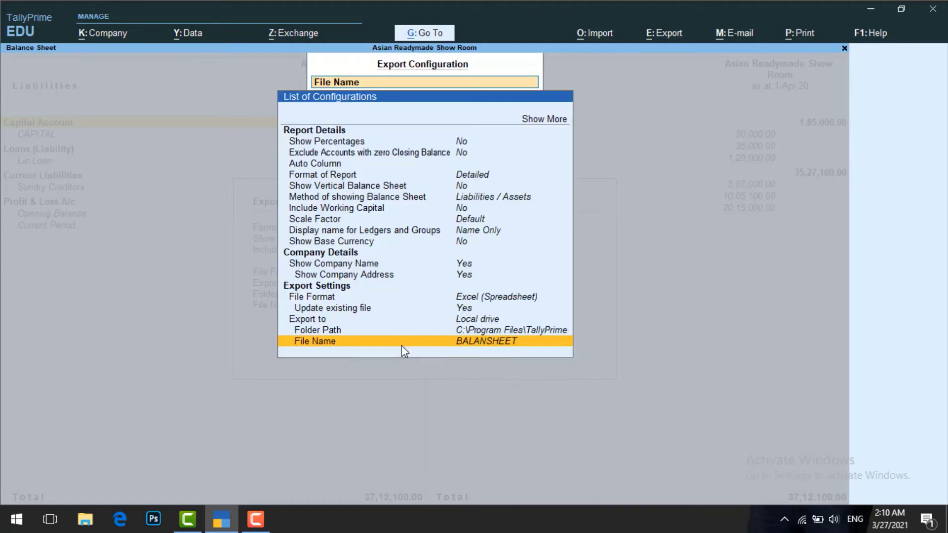
{"action": "key", "text": "ctrl+a"}
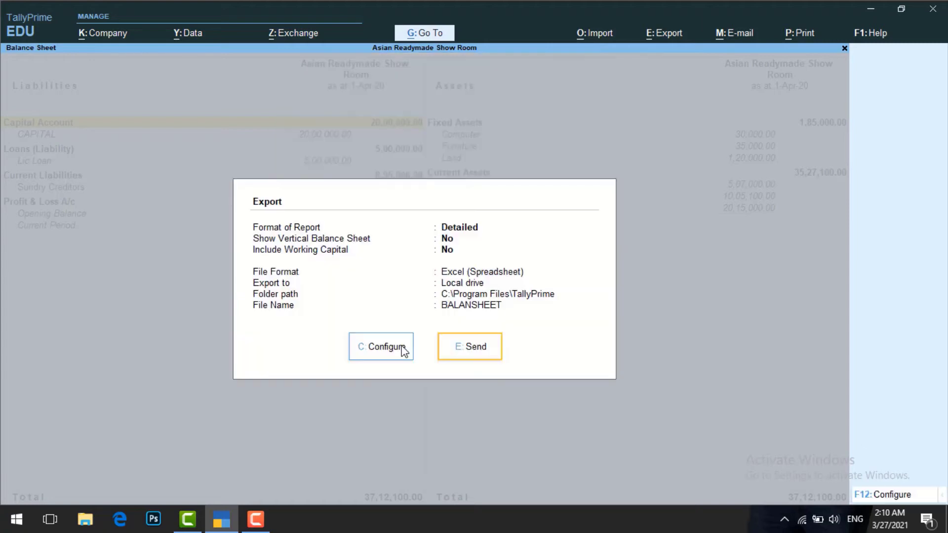
{"action": "left_click", "coordinate": [480, 354]}
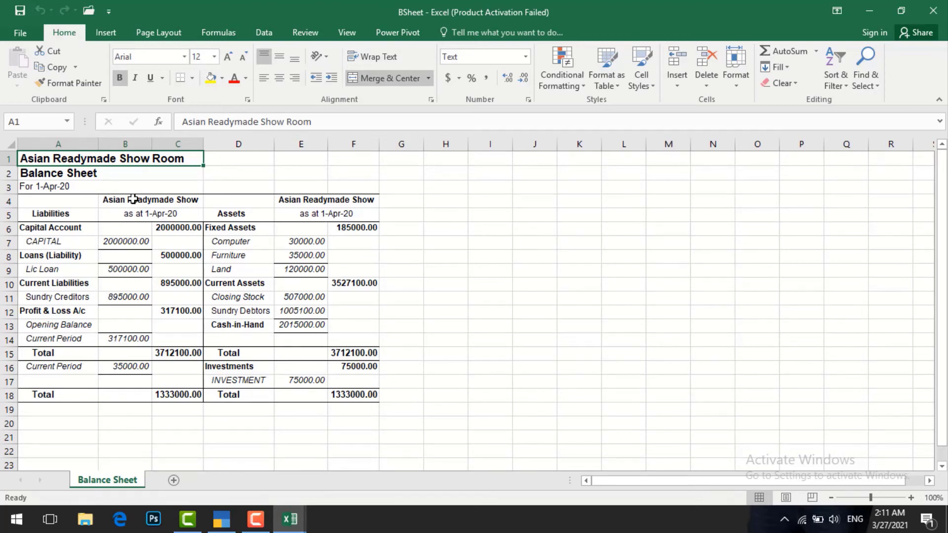
Apply all borders to the whole balance sheet range A1:F18 in the exported Excel workbook
{"action": "left_click_drag", "start_coordinate": [182, 163], "coordinate": [192, 173]}
{"action": "left_click_drag", "start_coordinate": [309, 216], "coordinate": [341, 395]}
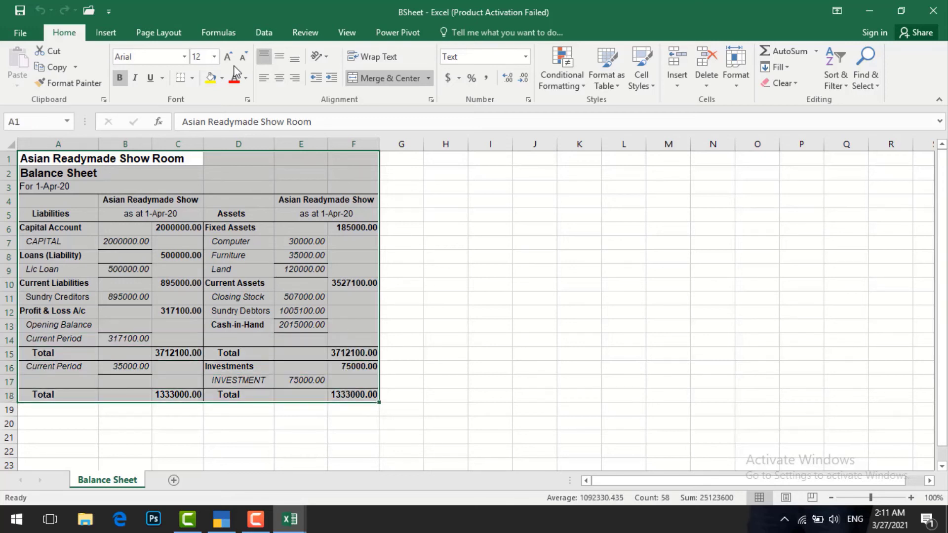
{"action": "left_click", "coordinate": [192, 78]}
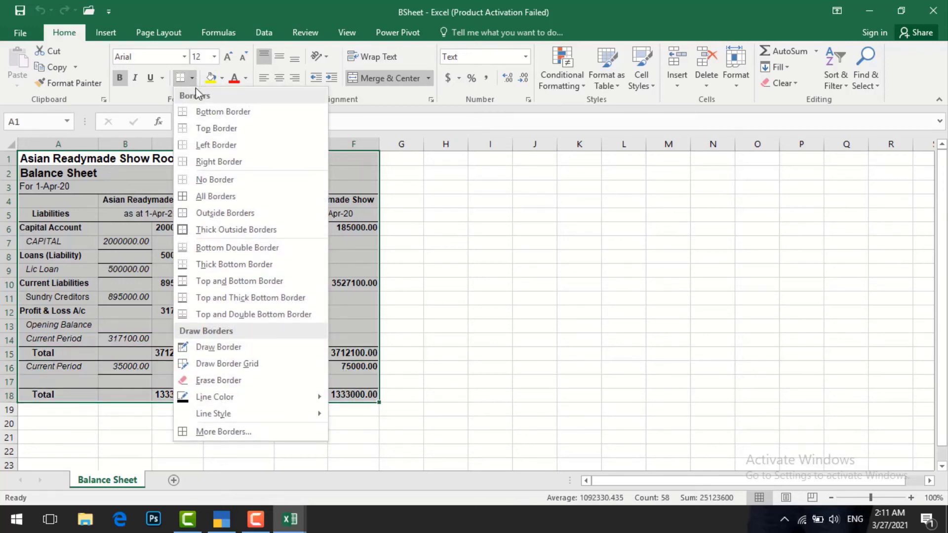
{"action": "left_click", "coordinate": [218, 197]}
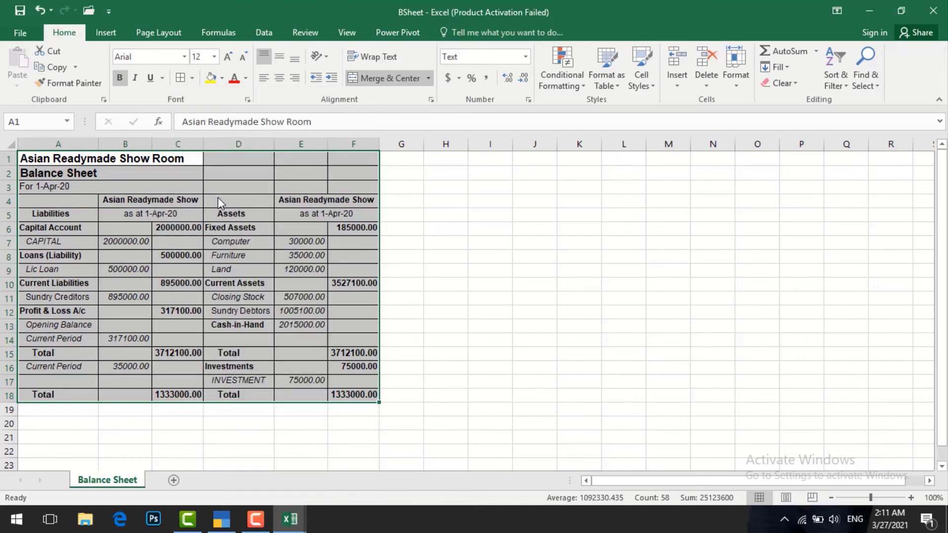
{"action": "left_click", "coordinate": [413, 287]}
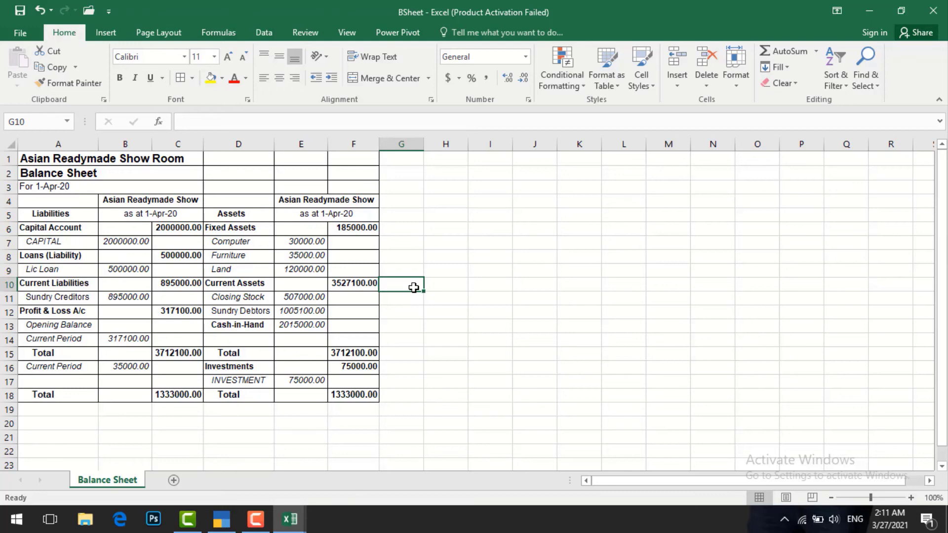
Switch back to TallyPrime and close the Balance Sheet report to return to the Gateway
{"action": "left_click", "coordinate": [221, 519]}
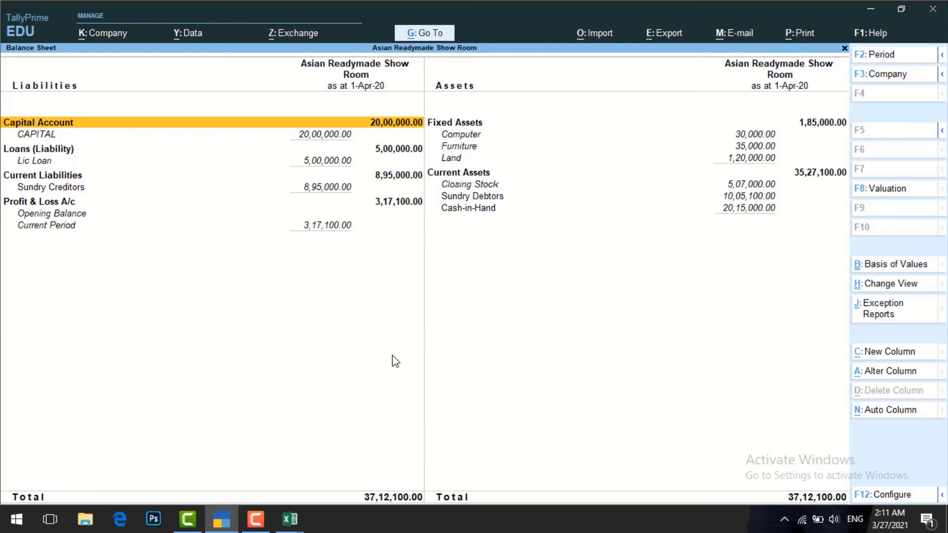
{"action": "key", "text": "Escape"}
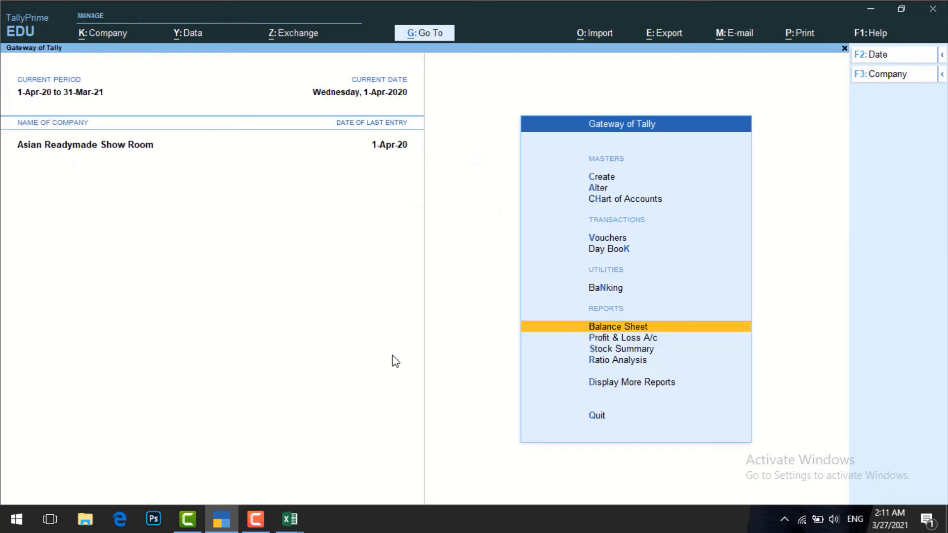